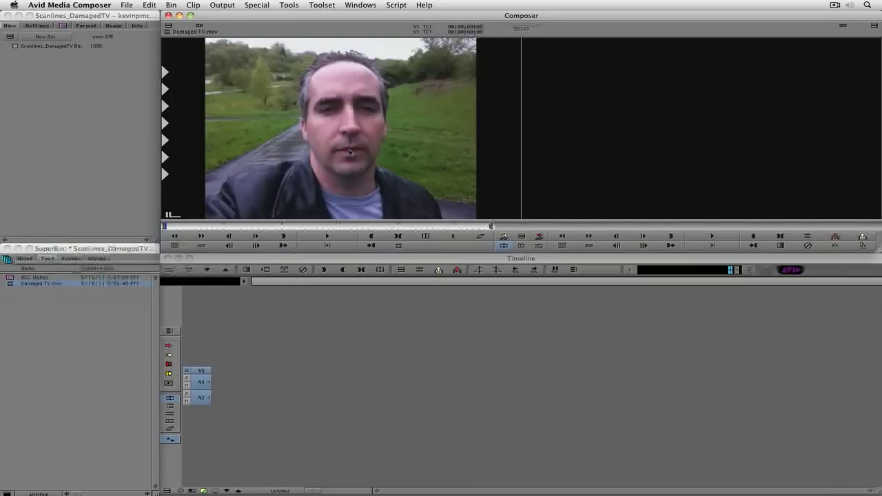
Step: Overwrite Damaged TV.mov into Untitled Sequence.02 and drop BCC UpRez onto its V1 segment
{"action": "key", "text": "b"}
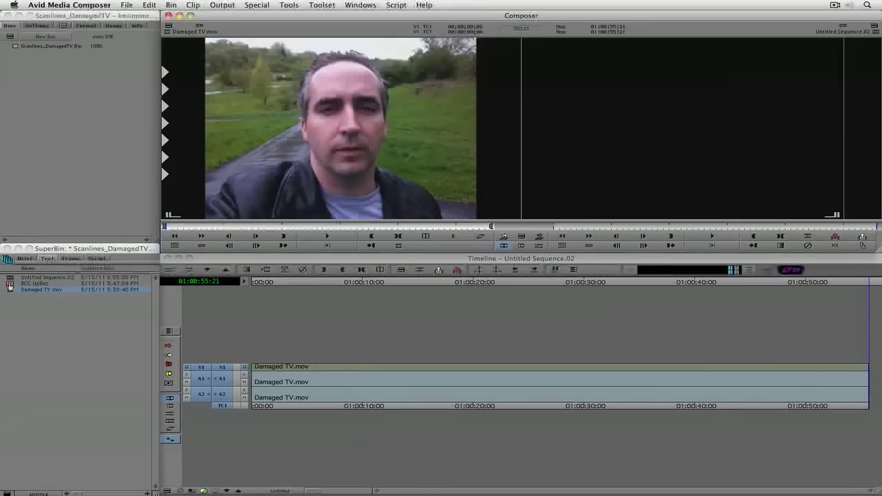
{"action": "left_click_drag", "start_coordinate": [11, 283], "coordinate": [469, 368]}
{"action": "left_click", "coordinate": [505, 370]}
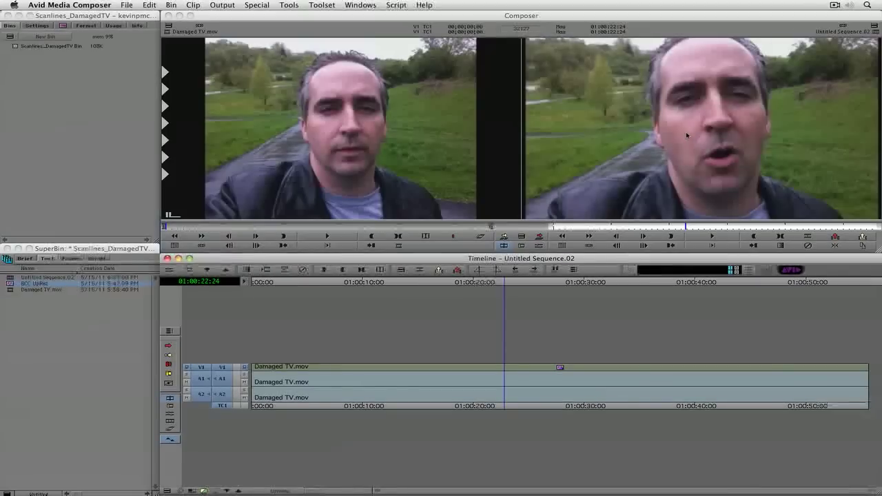
Step: Choose BCC Scanline from the BCC OpenGL category of the Effect Palette for the V1 clip
{"action": "key", "text": "super+8"}
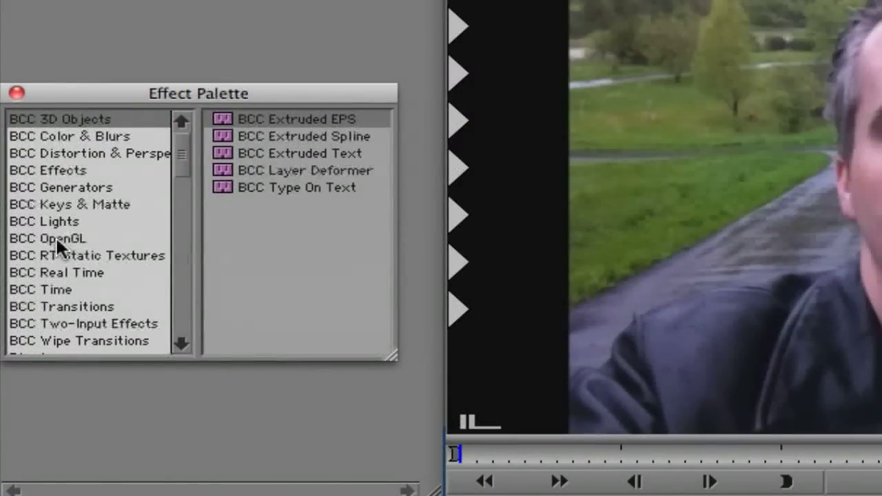
{"action": "left_click", "coordinate": [56, 236]}
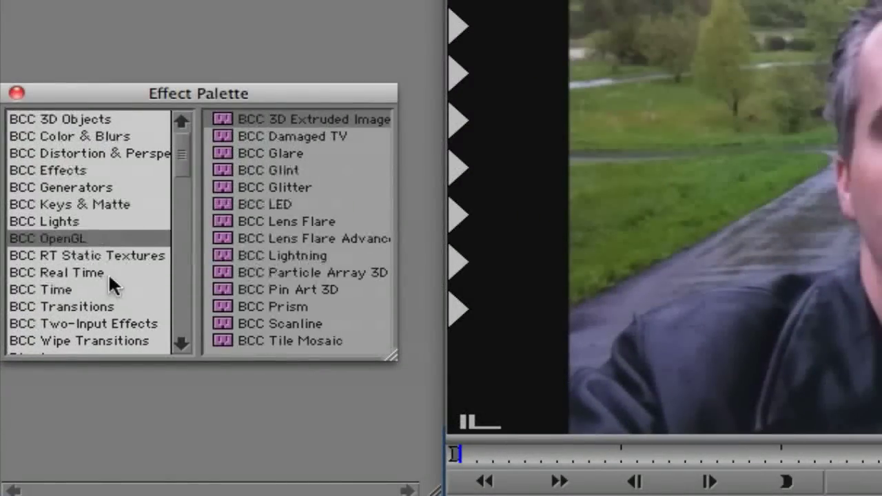
{"action": "left_click", "coordinate": [254, 324]}
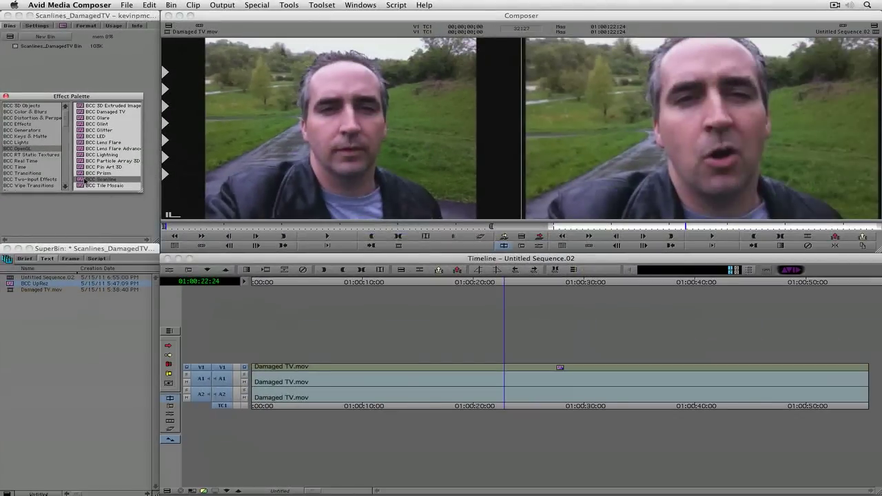
{"action": "left_click", "coordinate": [509, 367]}
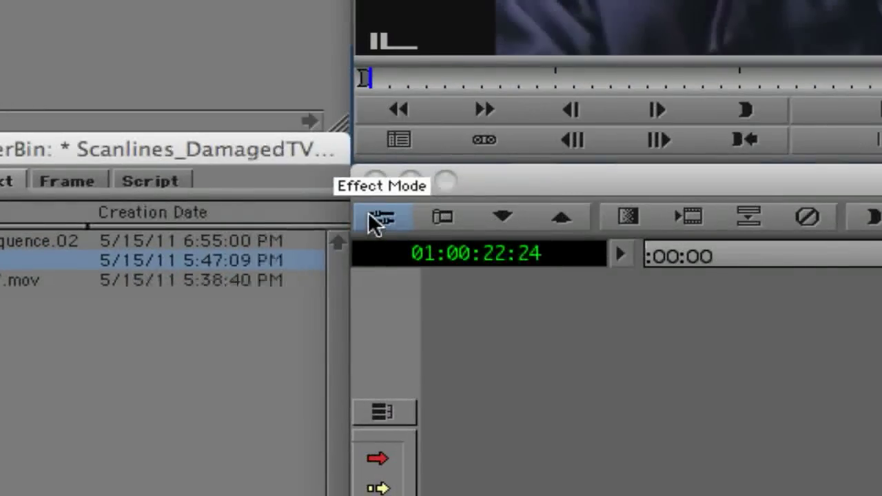
Step: In Effect Mode, try the cctv.bcp Scanline preset, then revert to Default.bcp
{"action": "left_click", "coordinate": [369, 215]}
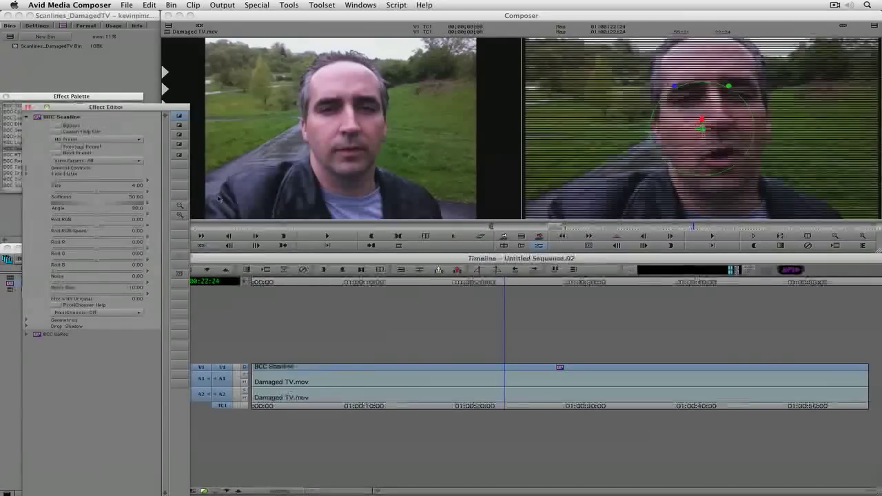
{"action": "left_click", "coordinate": [121, 139]}
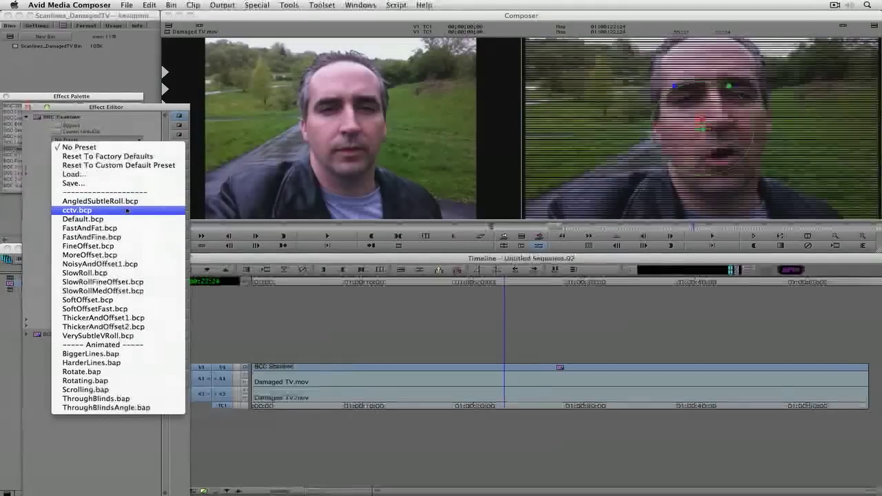
{"action": "left_click", "coordinate": [125, 211]}
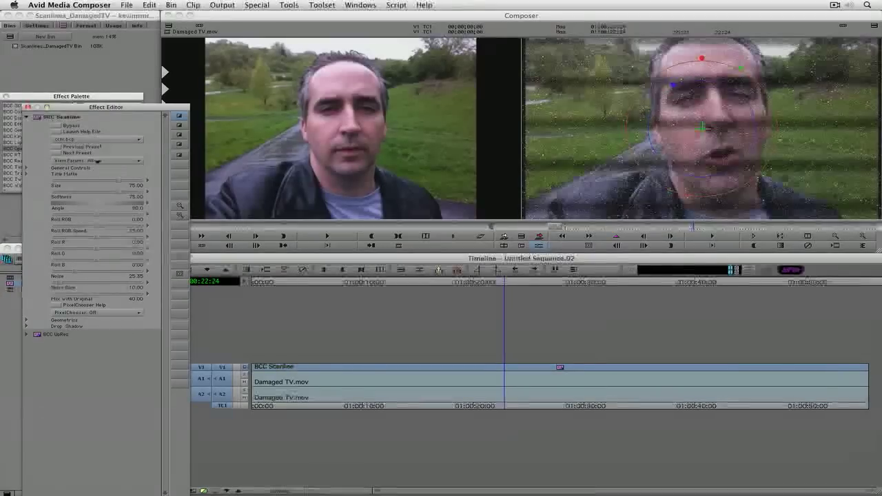
{"action": "left_click", "coordinate": [92, 140]}
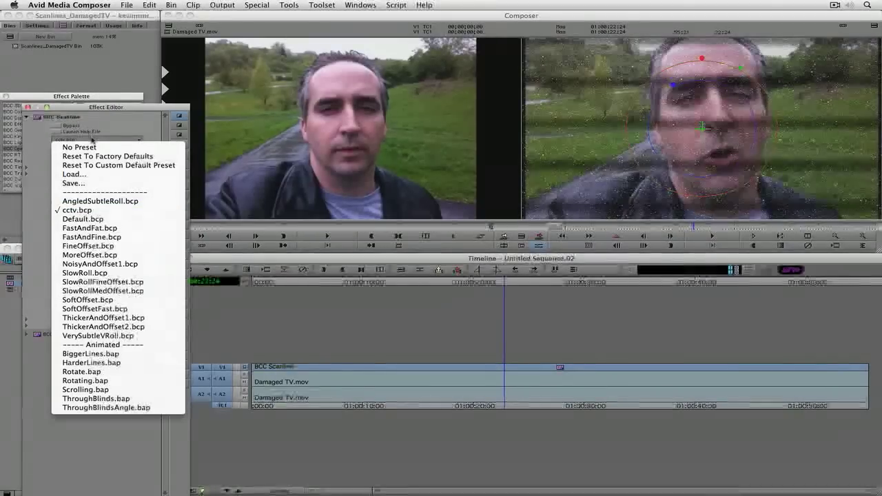
{"action": "left_click", "coordinate": [85, 219]}
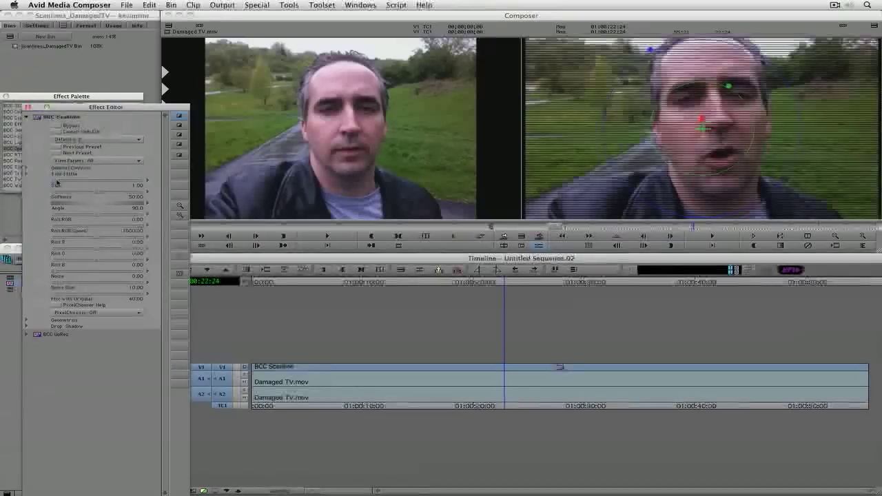
Step: Set Scanline Size 1.50, Softness 92, Roll RGB -60 and Roll RGB Speed 10
{"action": "left_click", "coordinate": [57, 182]}
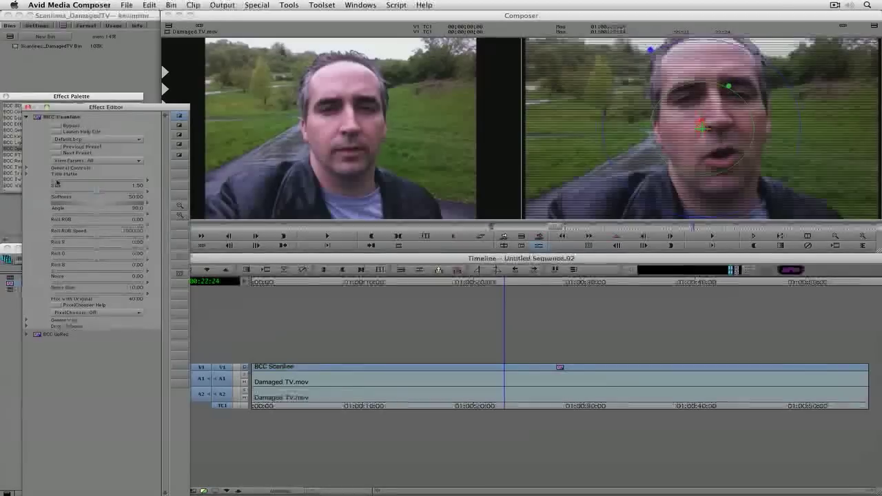
{"action": "type", "text": "92"}
{"action": "key", "text": "Return"}
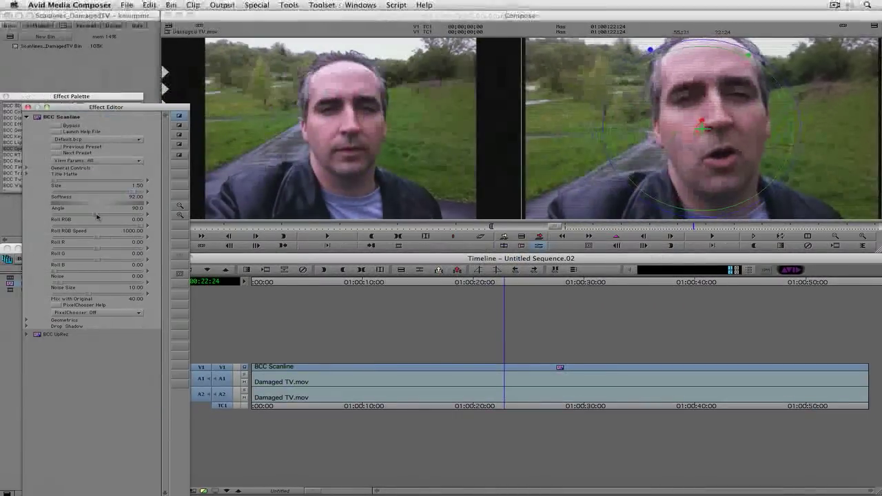
{"action": "left_click", "coordinate": [96, 216]}
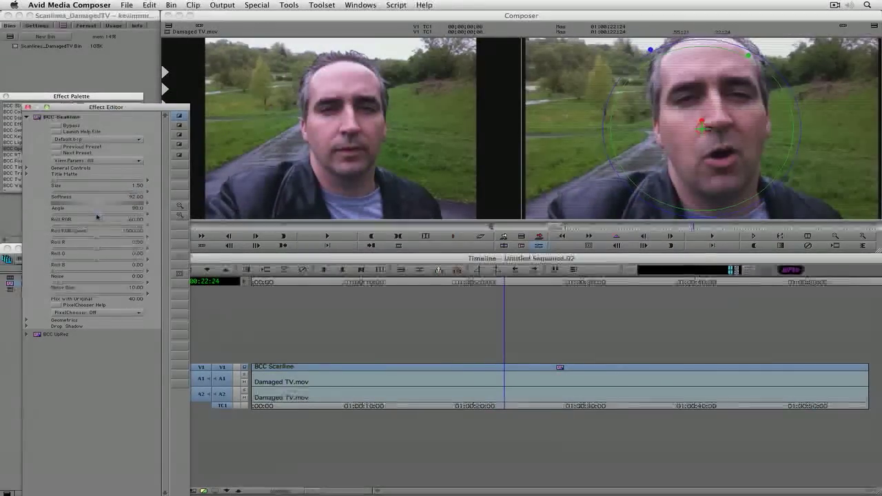
{"action": "type", "text": "-60"}
{"action": "key", "text": "Return"}
{"action": "left_click", "coordinate": [97, 219]}
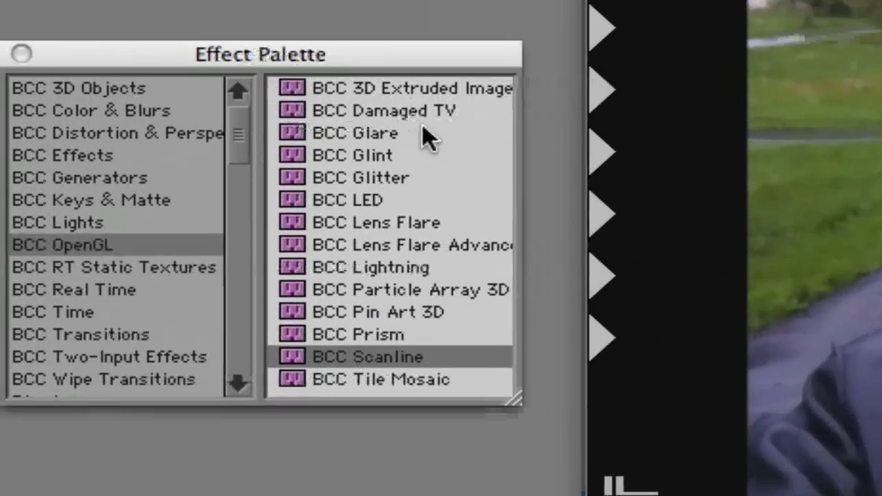
Step: Drag BCC Damaged TV onto the V1 clip and open it in the Effect Editor
{"action": "left_click", "coordinate": [115, 112]}
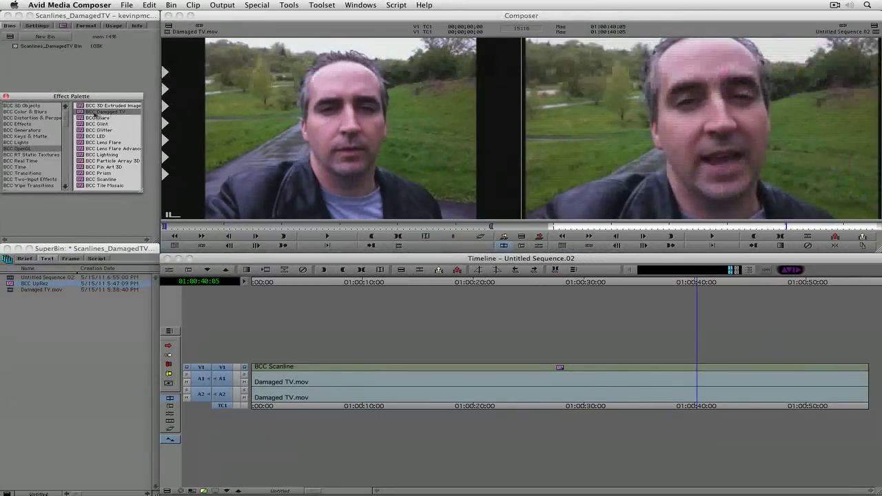
{"action": "left_click_drag", "start_coordinate": [88, 114], "coordinate": [554, 368]}
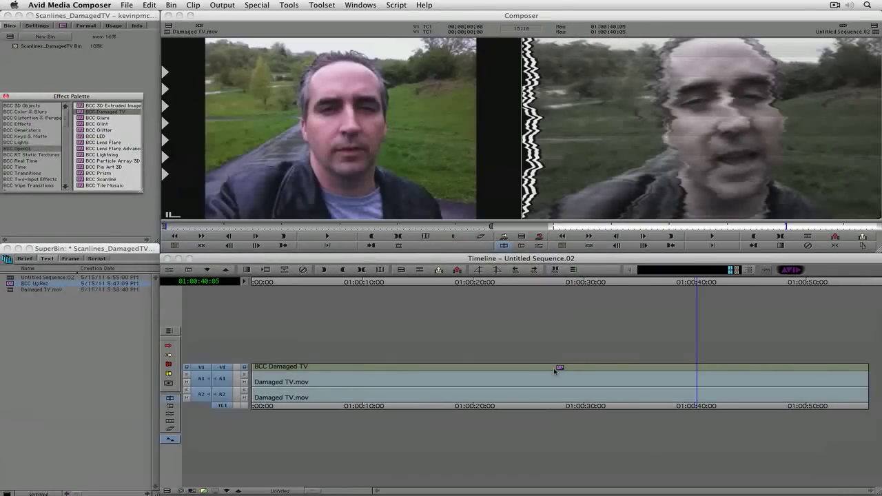
{"action": "left_click", "coordinate": [684, 368]}
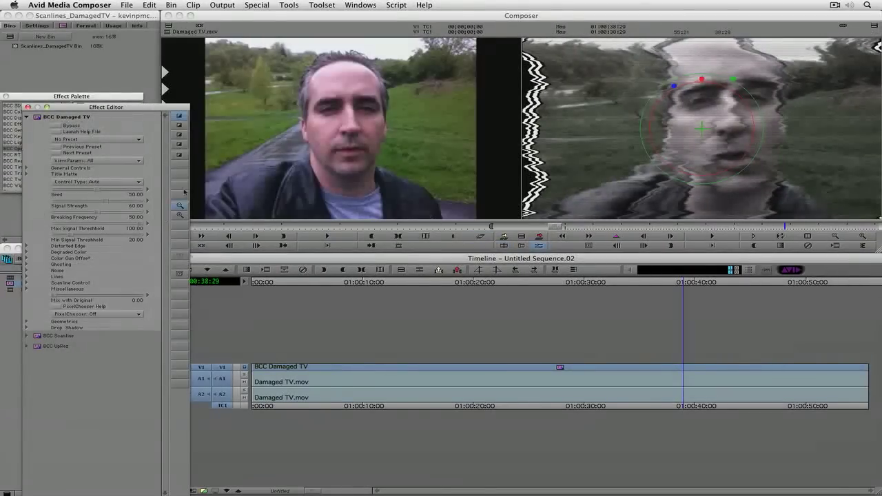
Step: Apply the HeavyDamage.bcp preset to the Damaged TV effect
{"action": "left_click", "coordinate": [136, 183]}
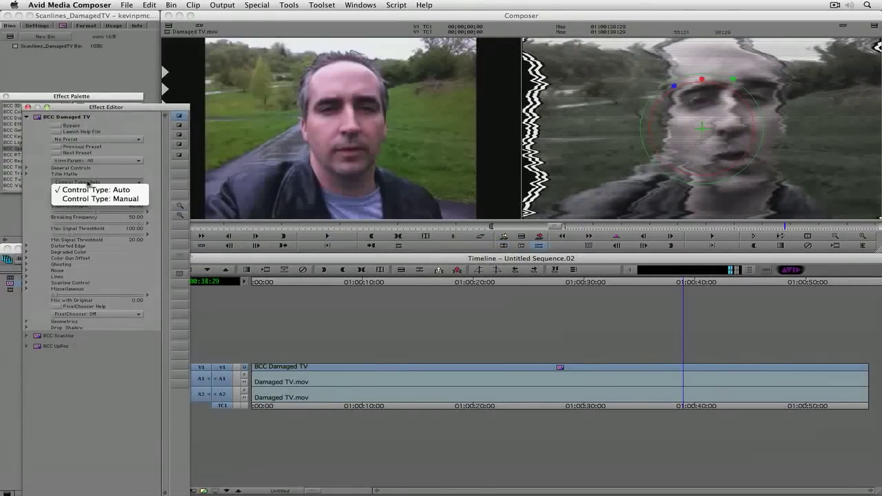
{"action": "left_click", "coordinate": [135, 189]}
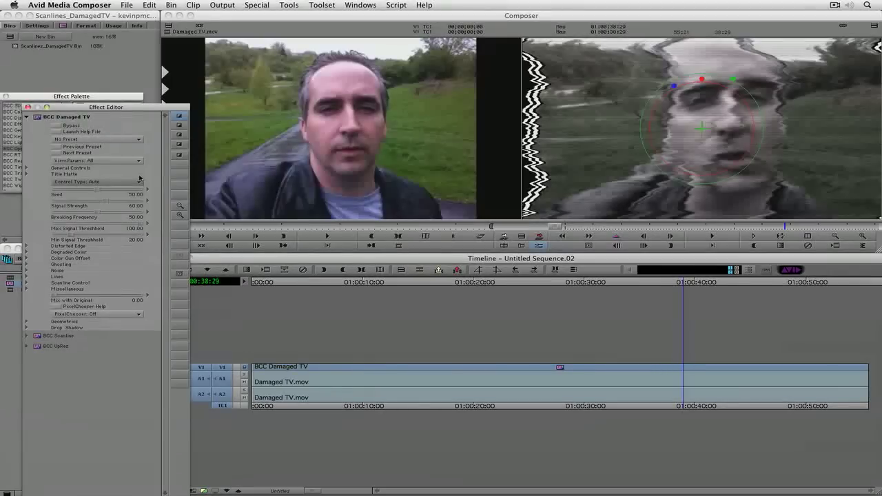
{"action": "left_click", "coordinate": [119, 140]}
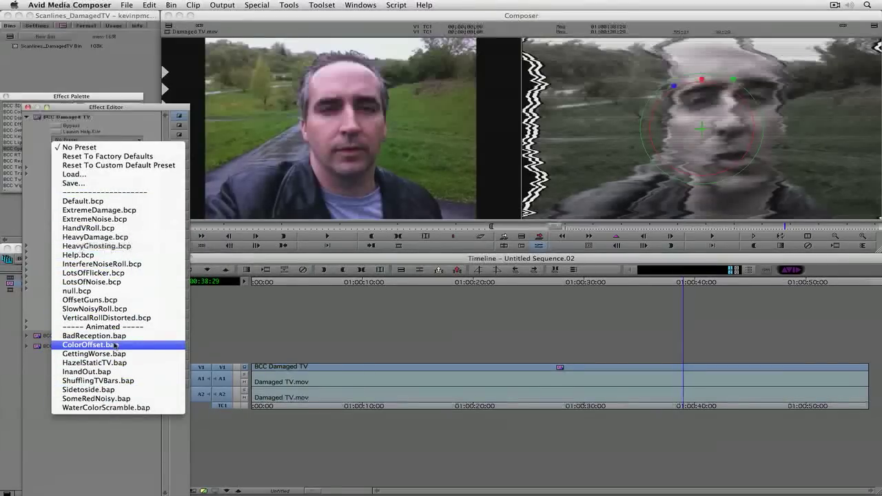
{"action": "left_click", "coordinate": [121, 241]}
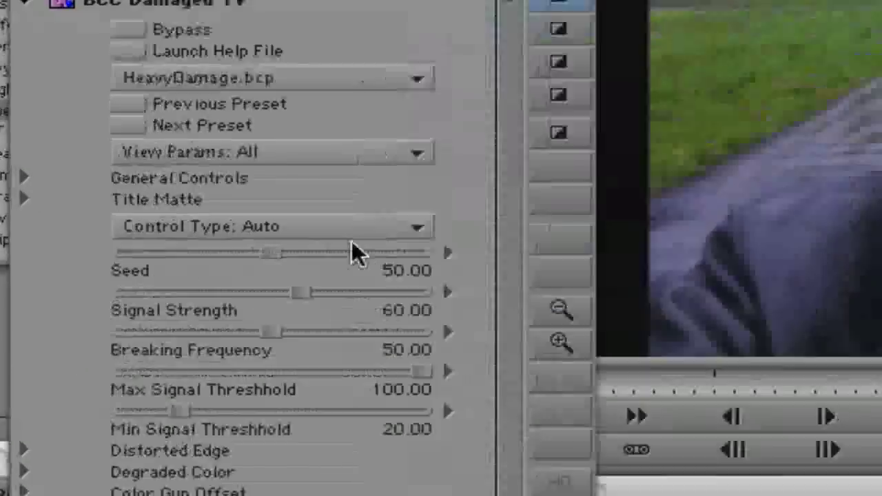
Step: Switch the Damaged TV Control Type to Manual
{"action": "left_click", "coordinate": [118, 182]}
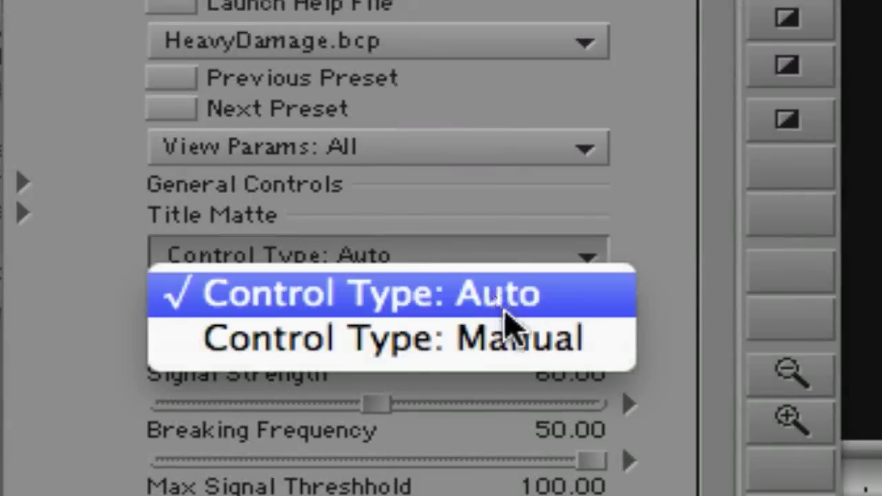
{"action": "left_click", "coordinate": [591, 342]}
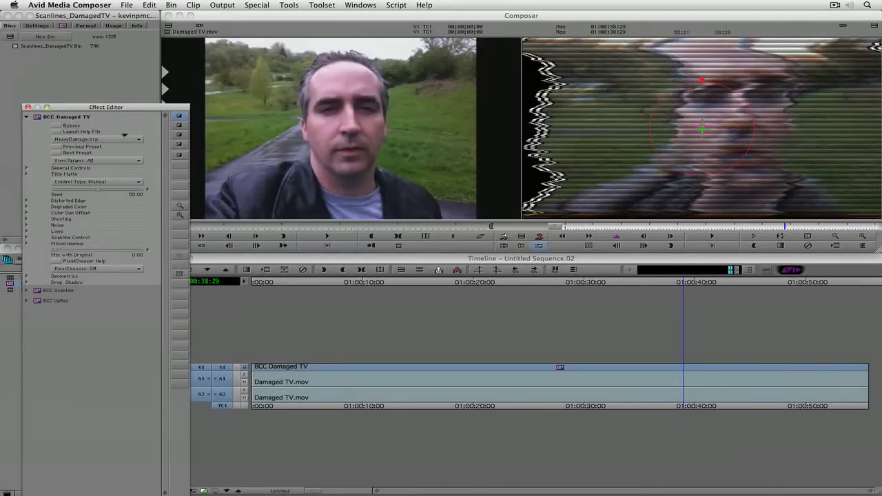
{"action": "left_click", "coordinate": [89, 140]}
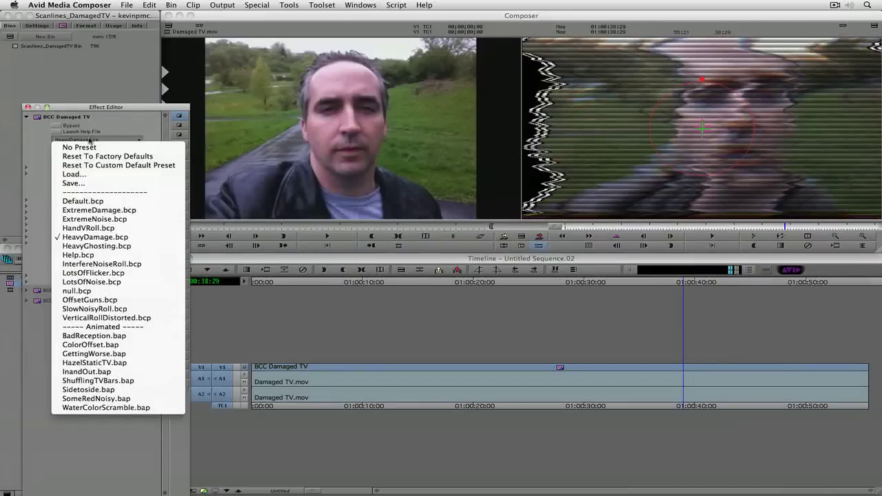
Step: Load the No_Damage.bsp preset file into the Damaged TV effect
{"action": "left_click", "coordinate": [89, 173]}
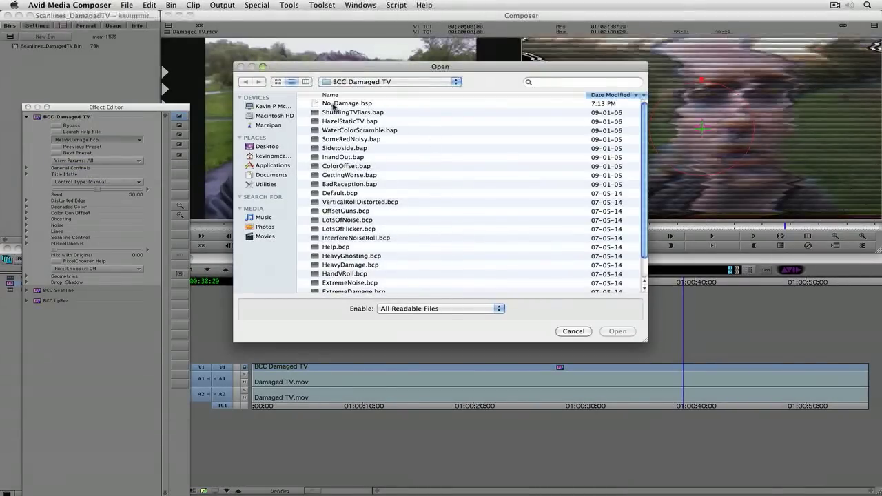
{"action": "left_click", "coordinate": [333, 104]}
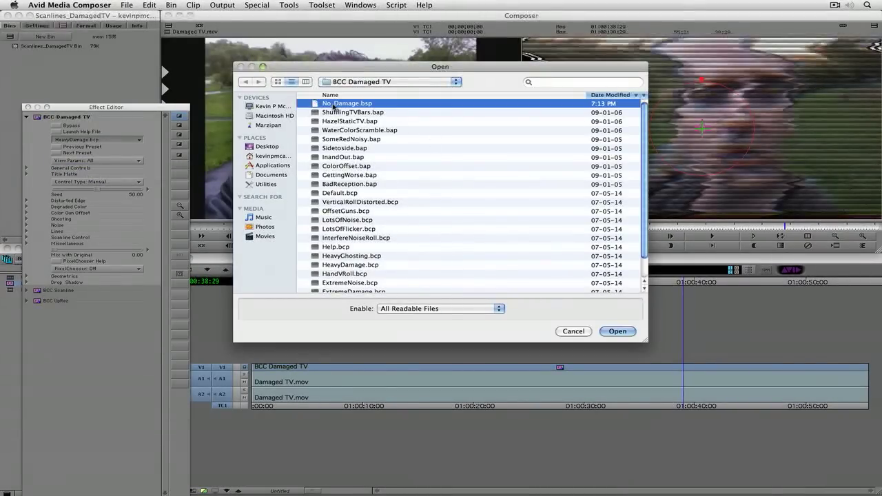
{"action": "left_click", "coordinate": [611, 331]}
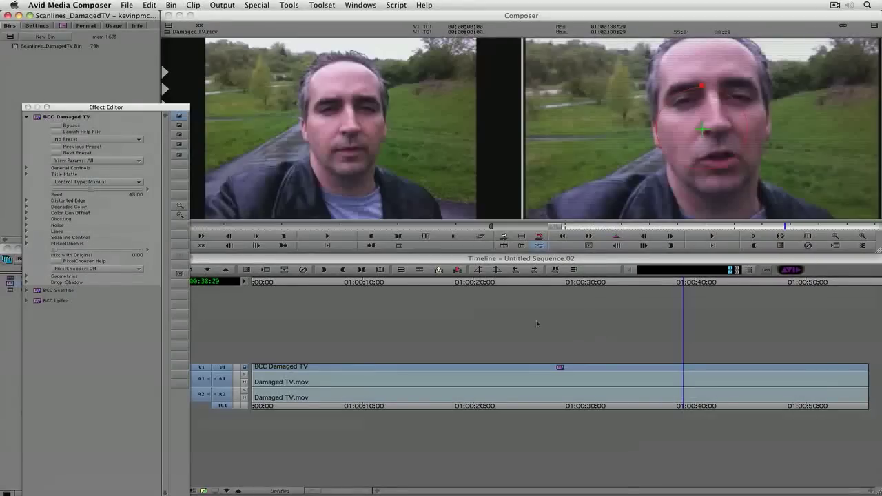
Step: Under Color Gun Offset, set the Red Offset X to 4.0
{"action": "left_click", "coordinate": [26, 213]}
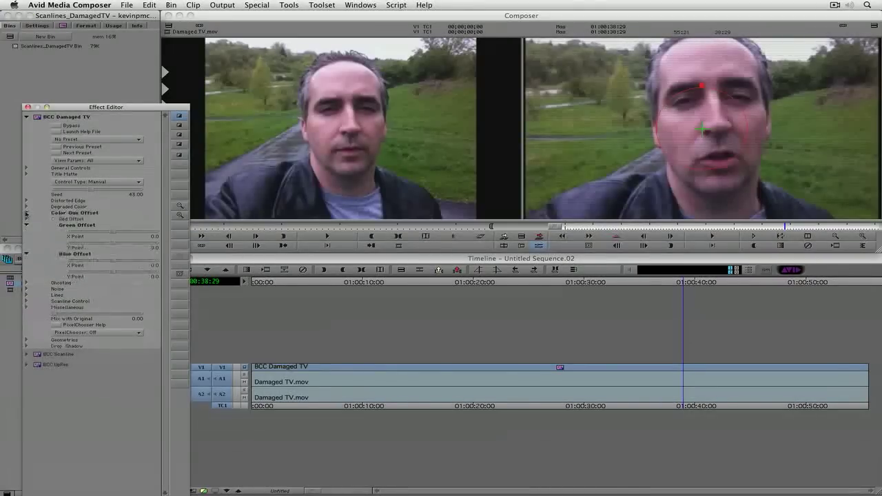
{"action": "left_click", "coordinate": [26, 225]}
{"action": "left_click", "coordinate": [26, 231]}
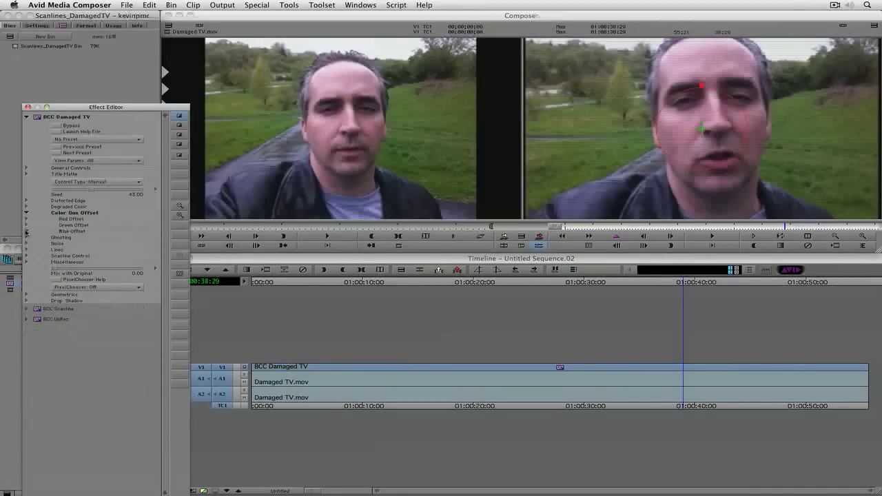
{"action": "left_click", "coordinate": [27, 218]}
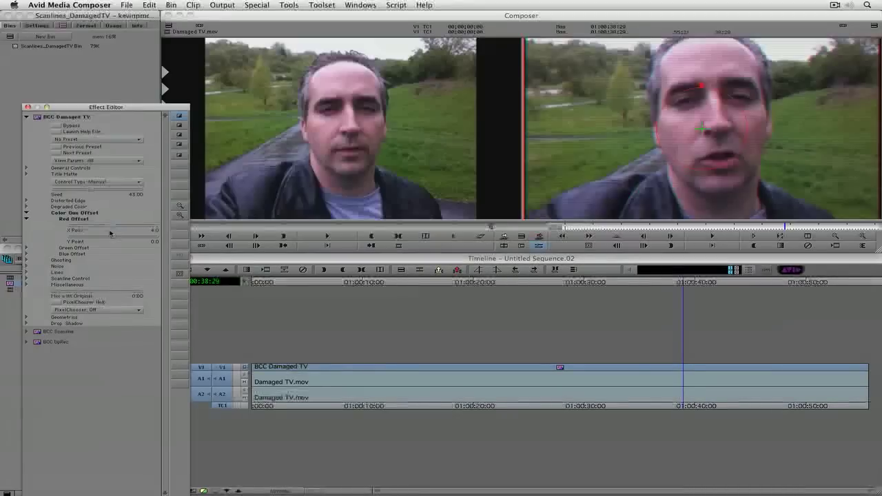
{"action": "left_click", "coordinate": [110, 233]}
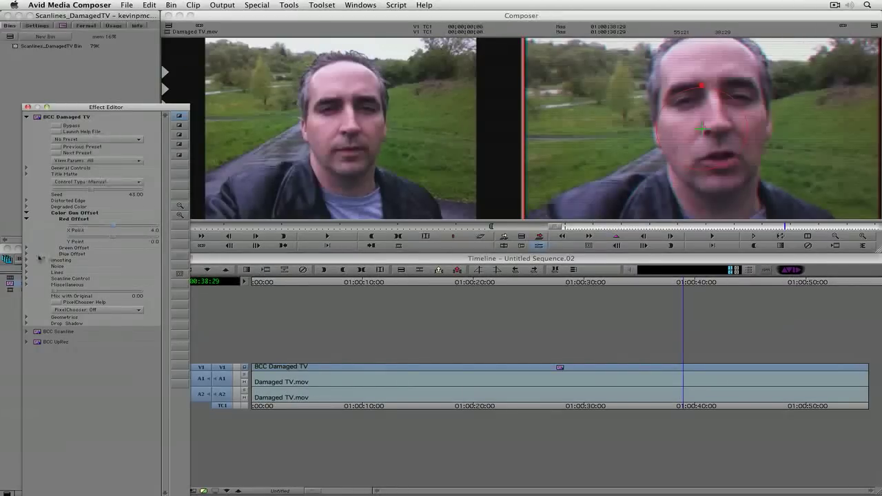
Step: Set Ghost Strength 60, Ghost Count 2, distance 60, and Noise amount 3, size 5
{"action": "left_click", "coordinate": [27, 261]}
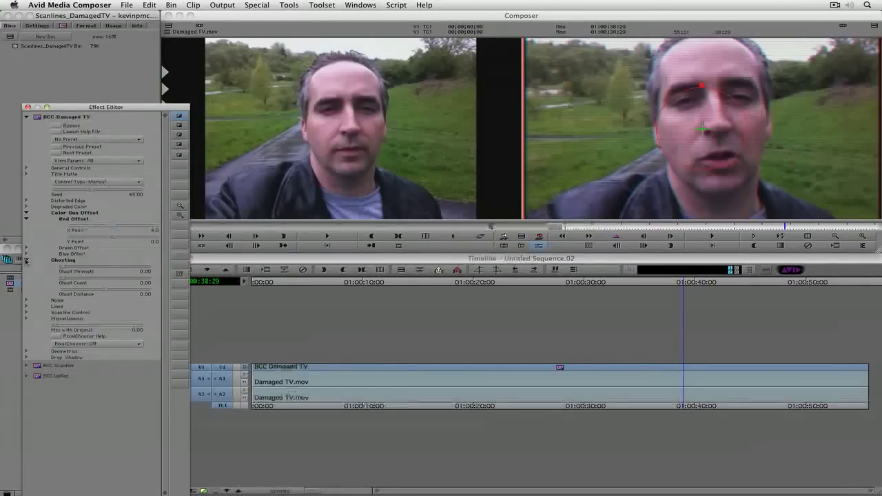
{"action": "left_click", "coordinate": [61, 269]}
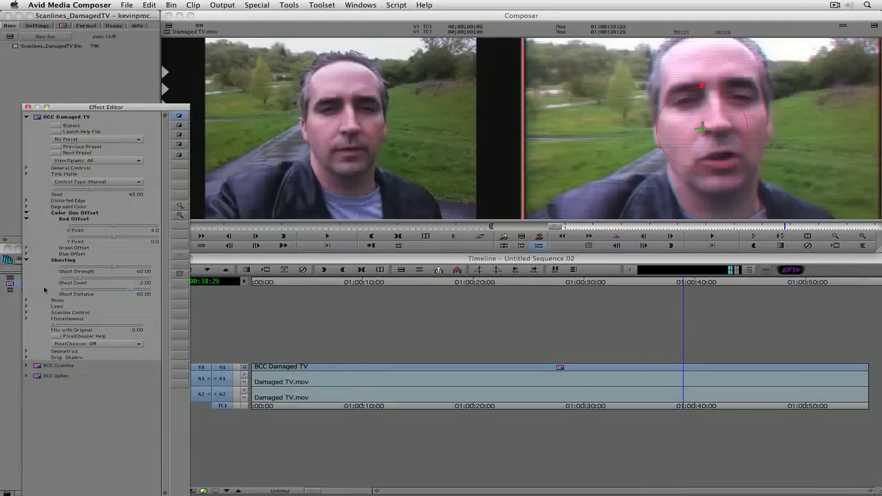
{"action": "left_click", "coordinate": [26, 300]}
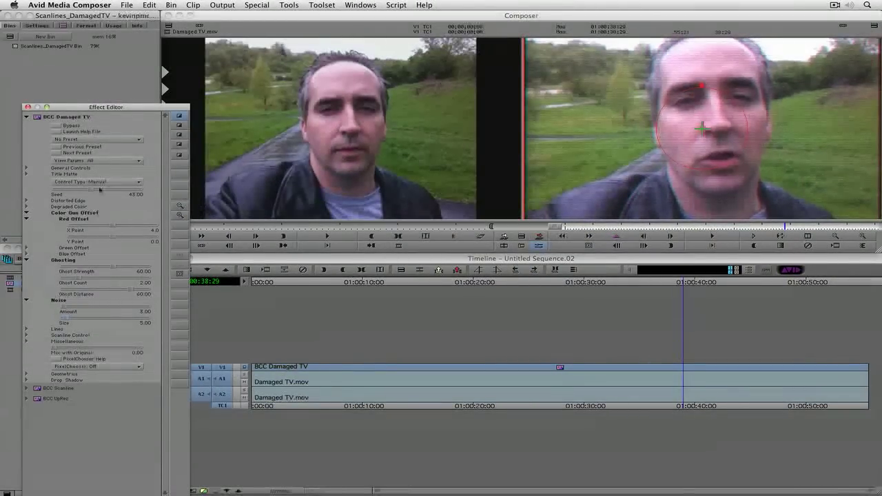
Step: Use the preset menu's Save... to store the settings as 'Bad Video over phone line'
{"action": "left_click", "coordinate": [104, 140]}
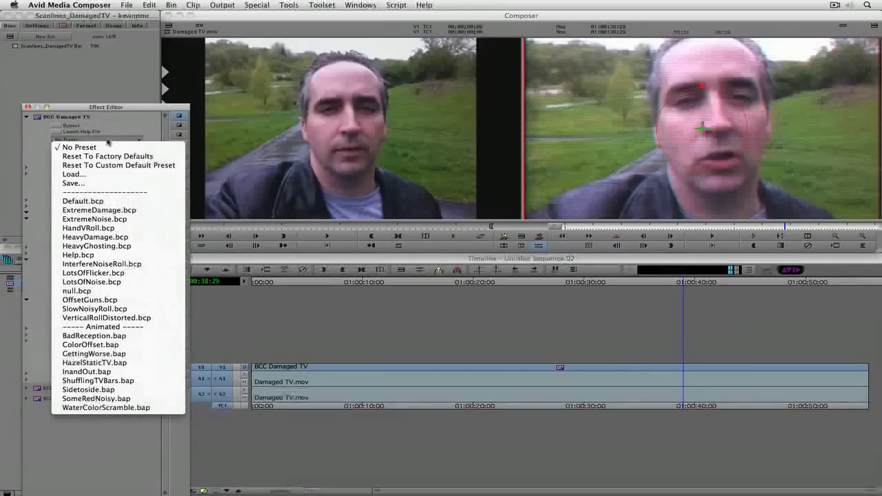
{"action": "left_click", "coordinate": [103, 182]}
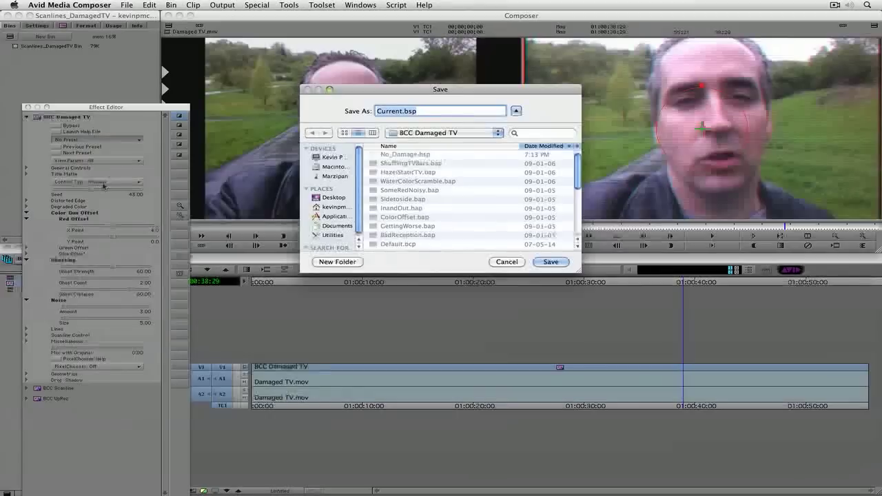
{"action": "type", "text": "B"}
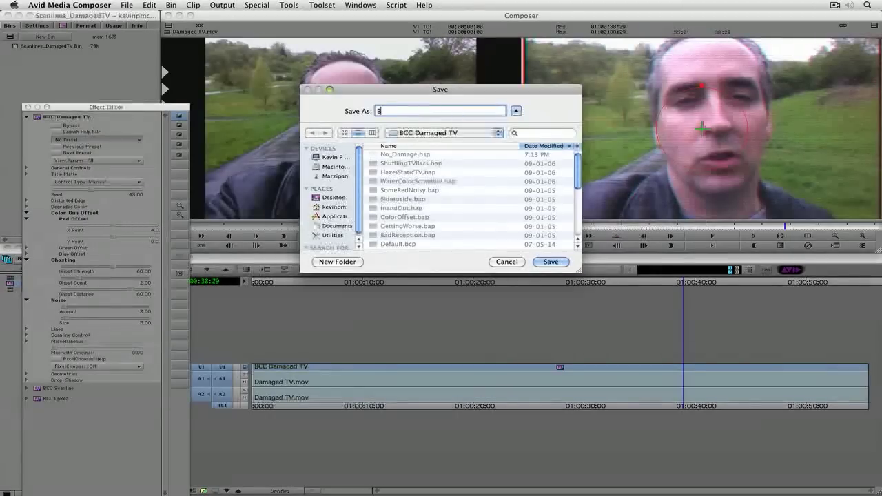
{"action": "type", "text": "ad Video o"}
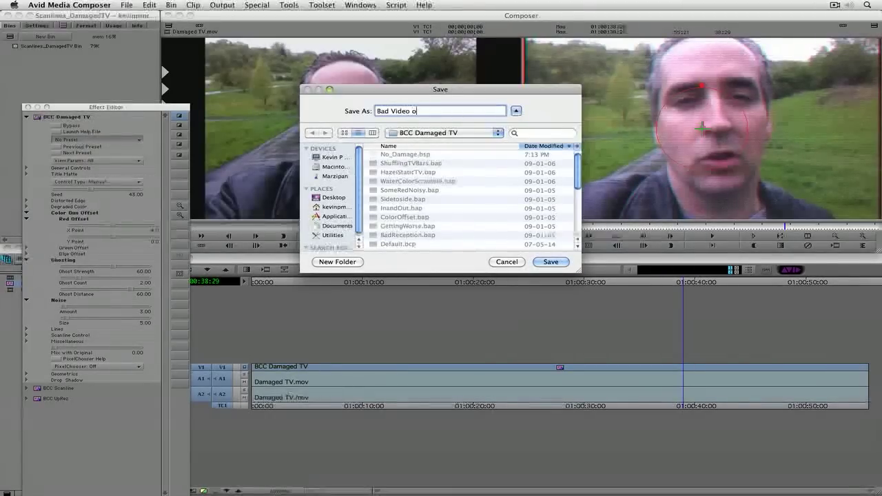
{"action": "type", "text": "ver phone line"}
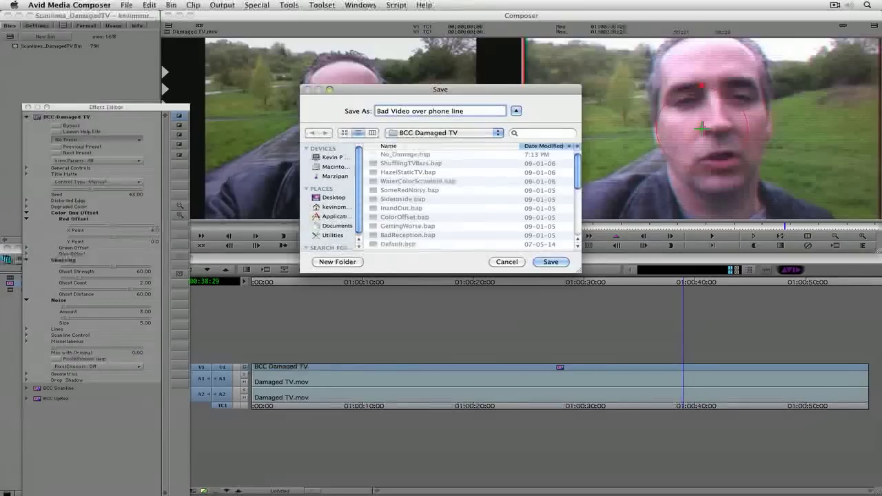
{"action": "key", "text": "Return"}
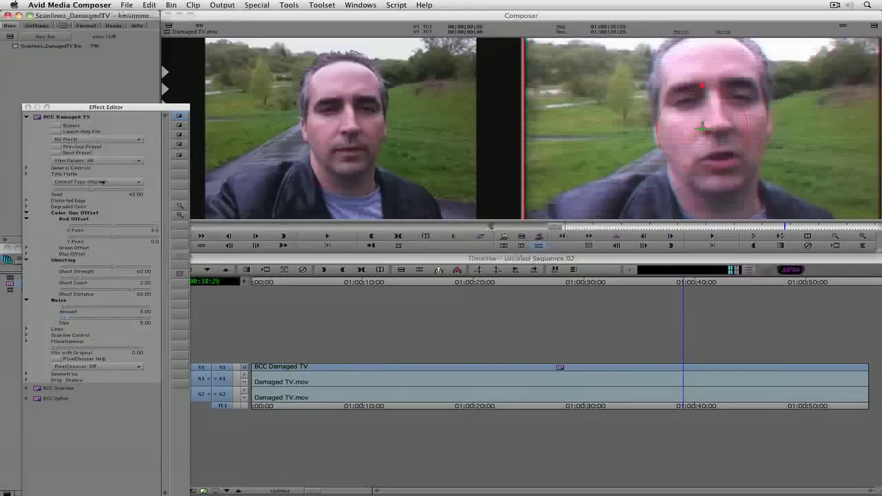